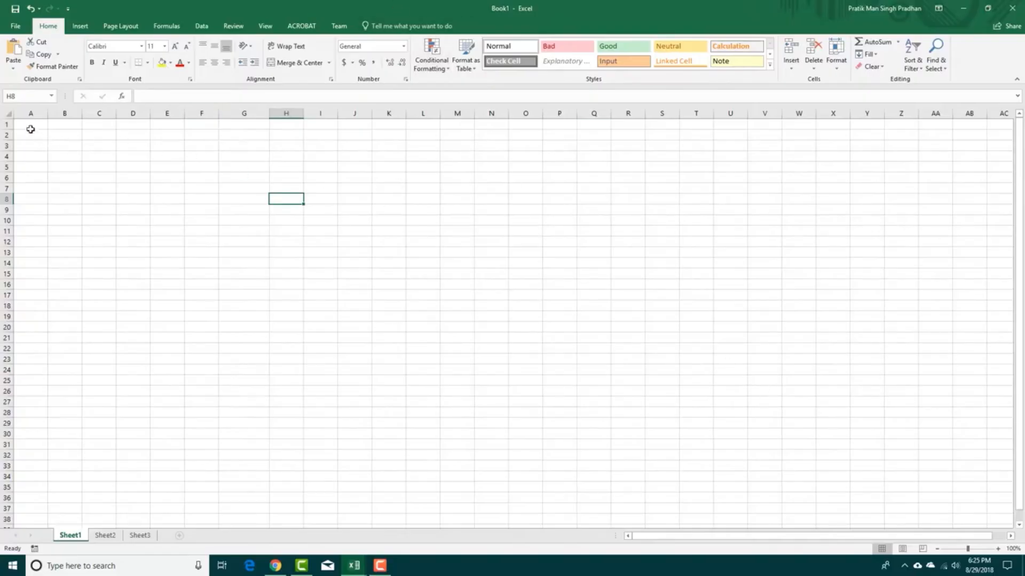
drag(31, 128, 479, 317)
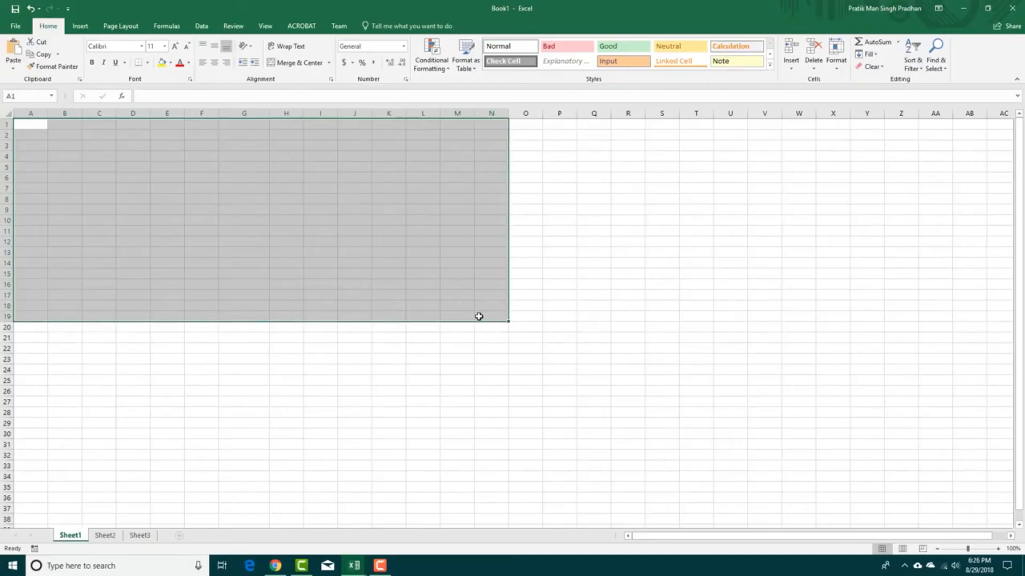
click(537, 273)
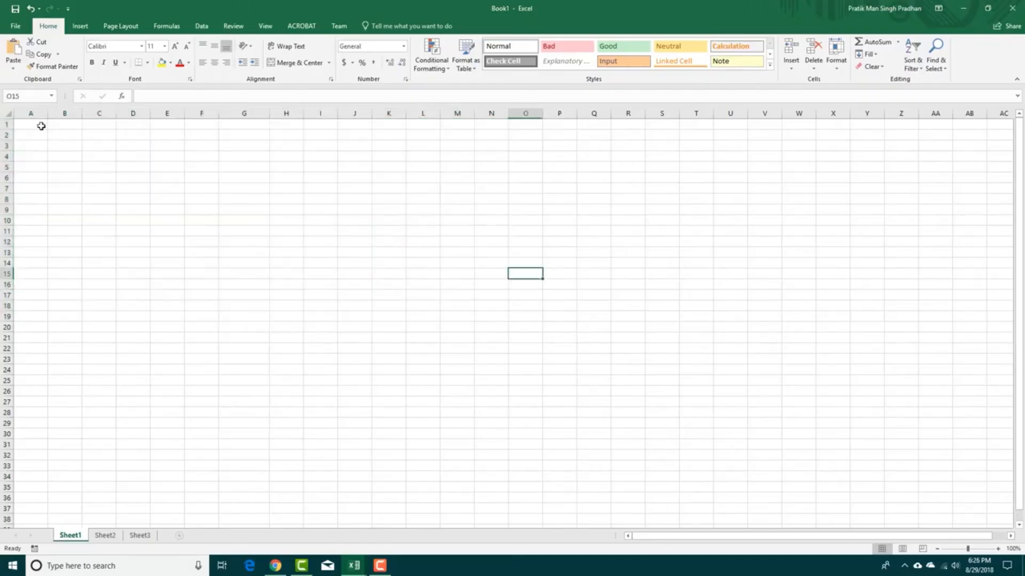
click(40, 126)
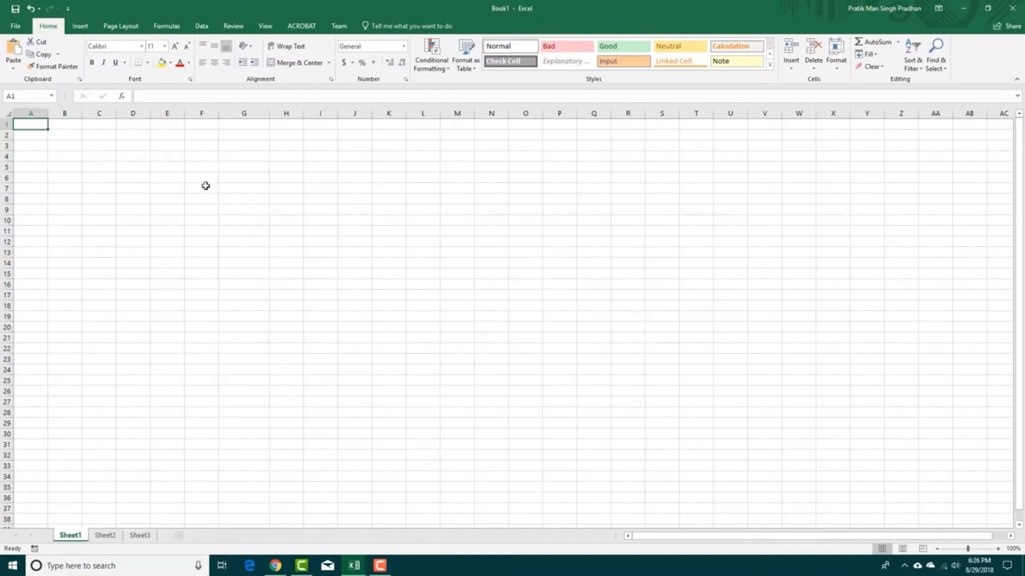
click(247, 207)
click(45, 128)
click(111, 178)
click(27, 127)
click(233, 166)
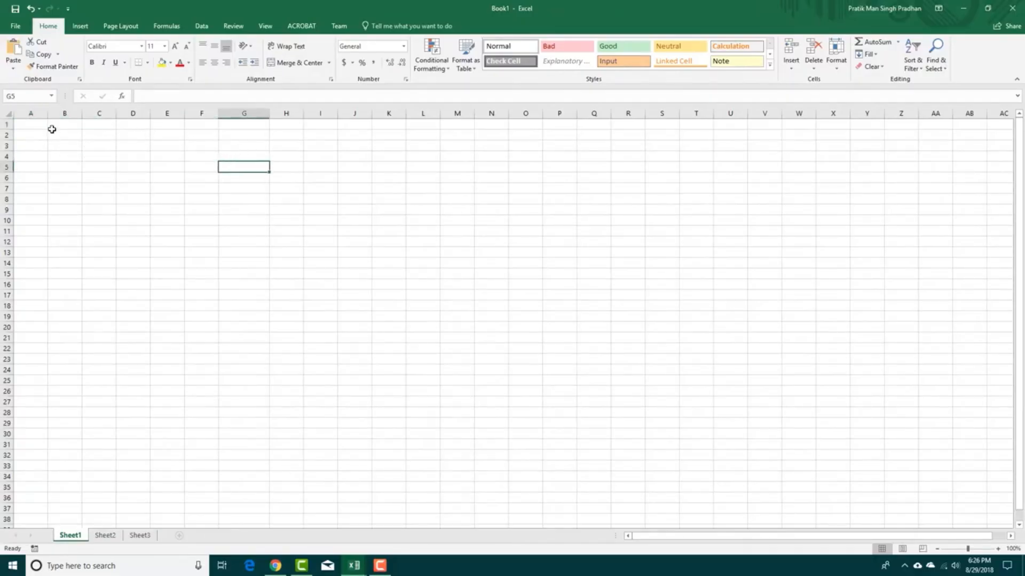
Step: Enter the headings Console in cell A1 and Popularity in cell B1, and widen column B to fit its heading
click(45, 128)
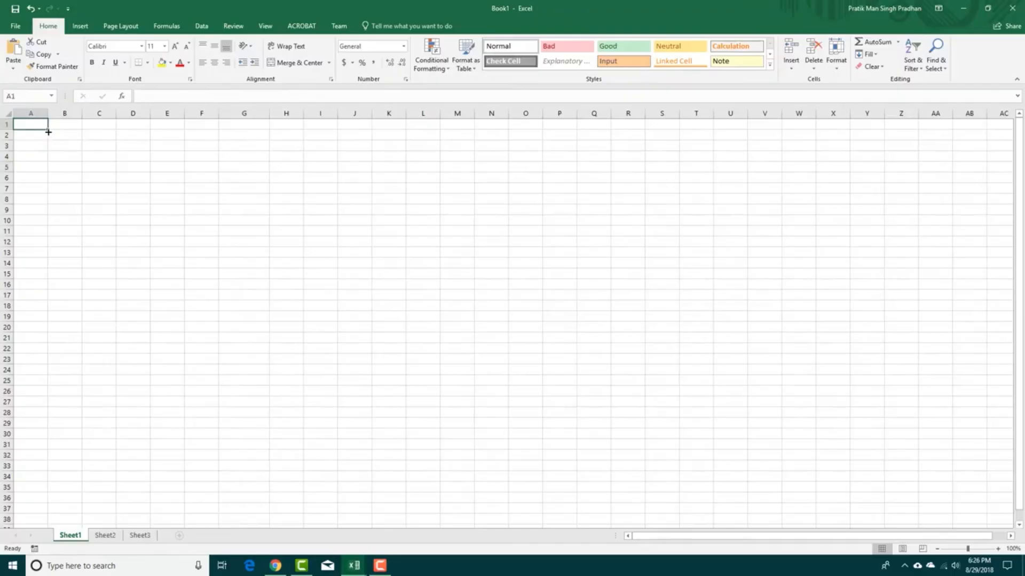
text(Console)
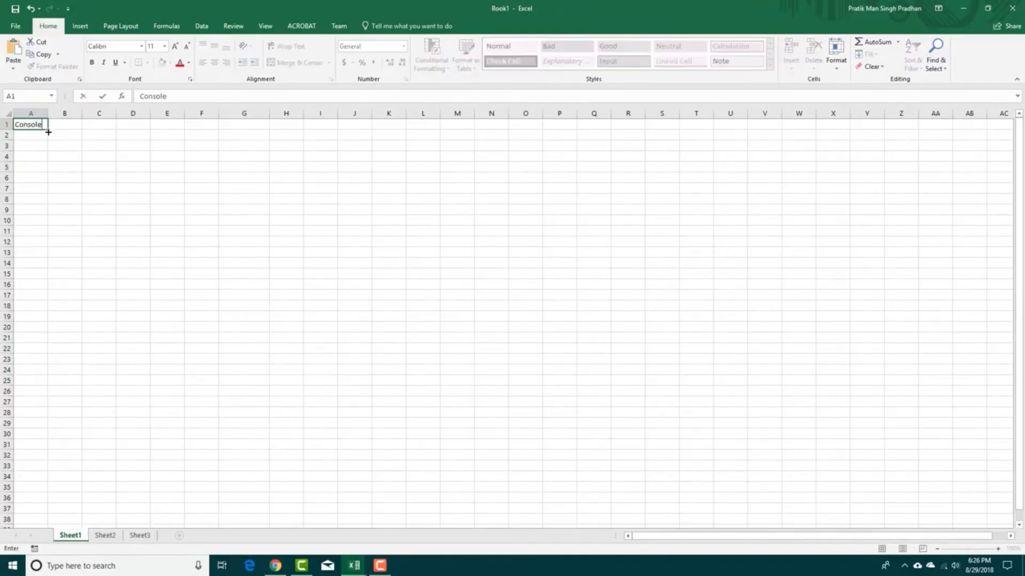
key(Tab)
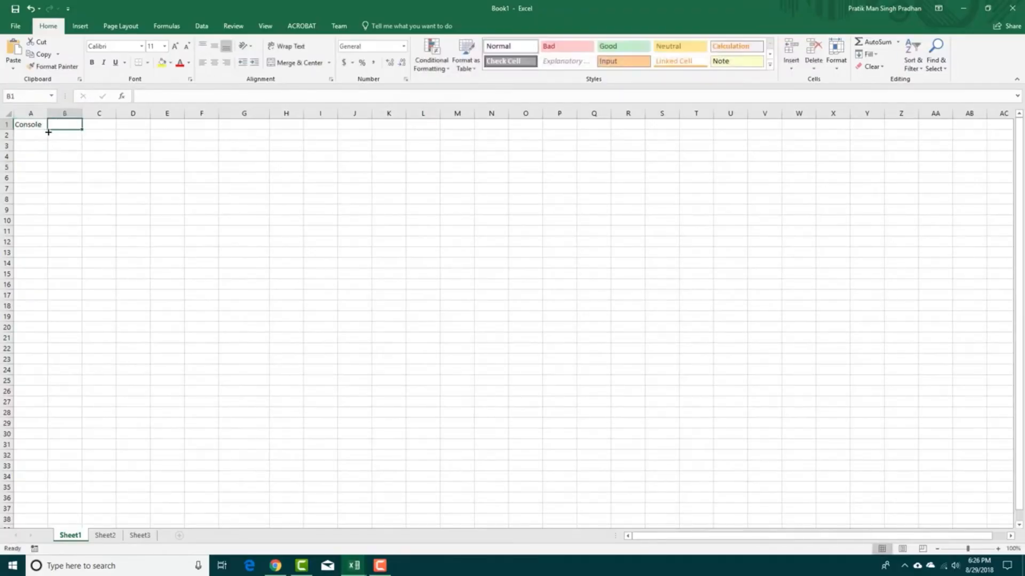
text(Popularoty)
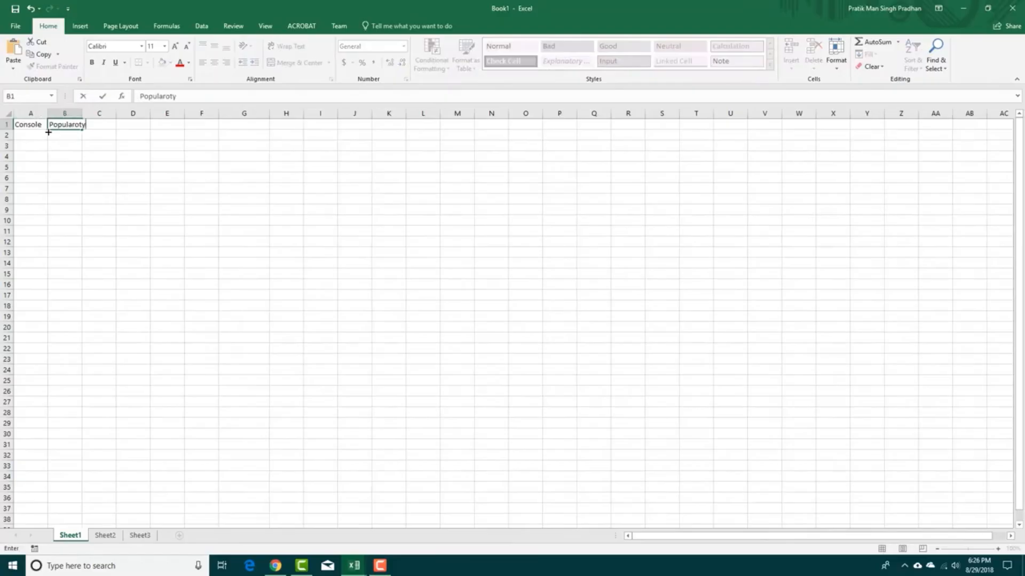
key(Return)
click(52, 127)
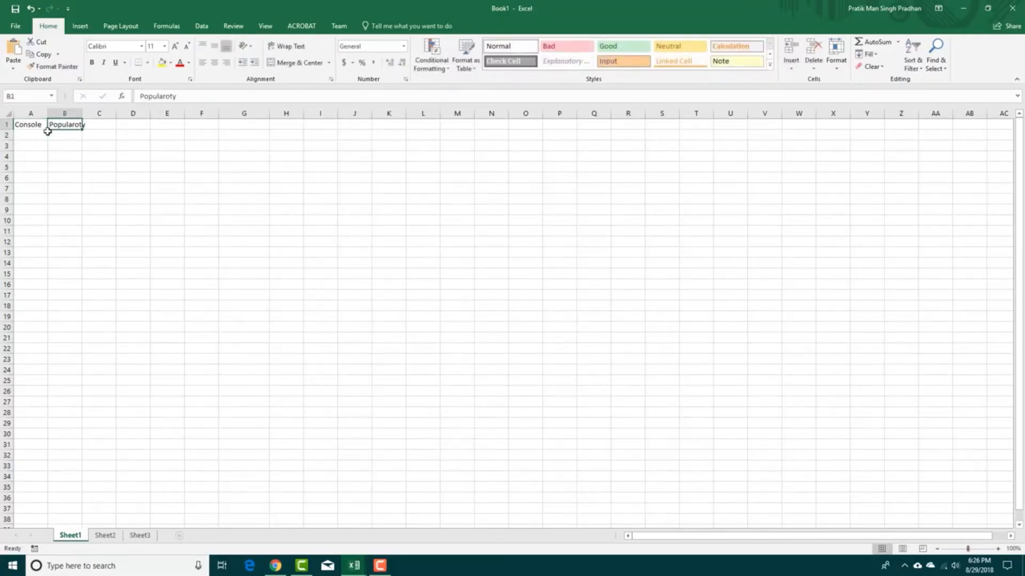
text(Popular)
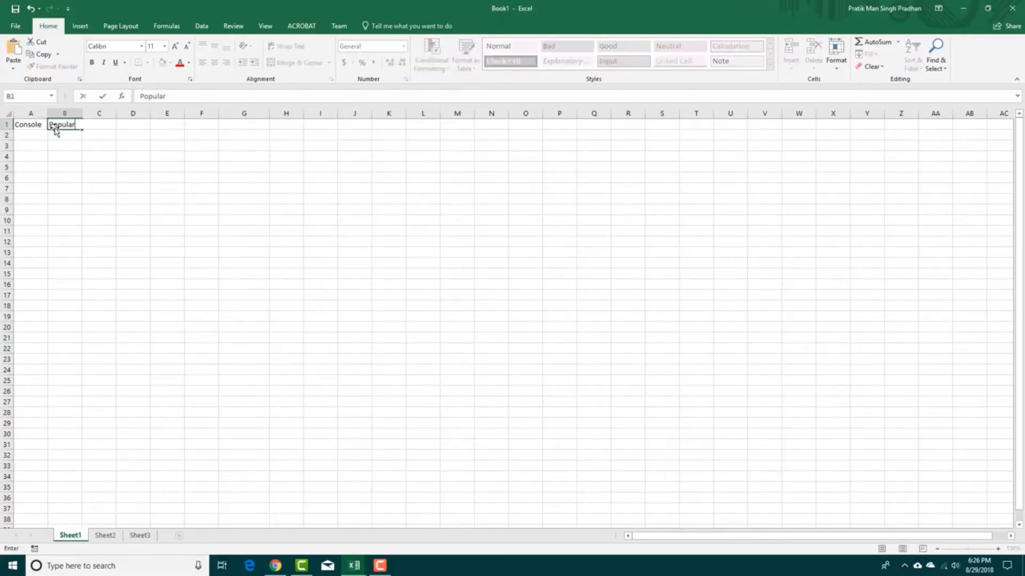
text(ity)
click(92, 155)
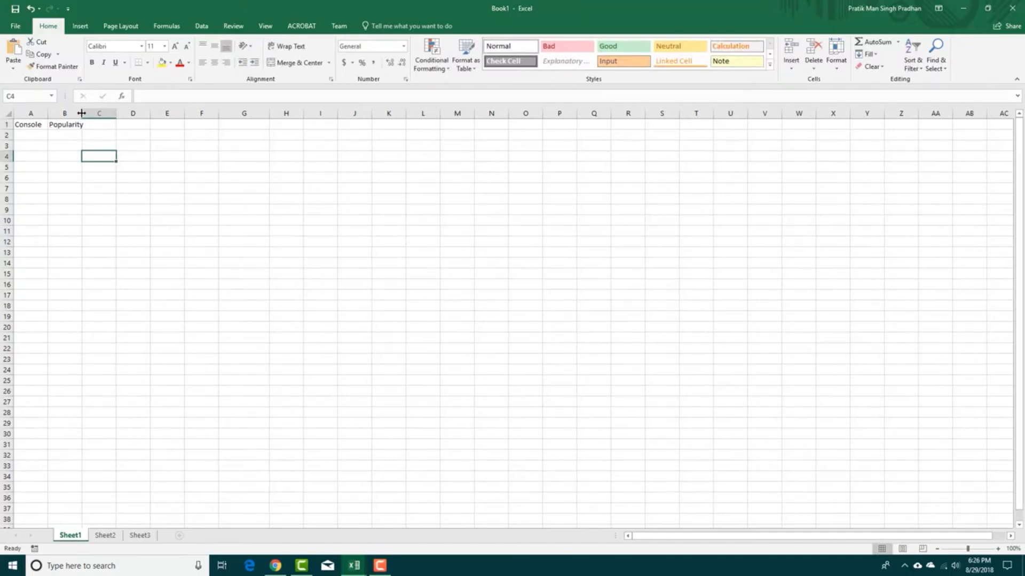
drag(81, 113, 85, 113)
Step: List Nintendo, Sony and Microsoft under the Console heading in cells A2 to A4
click(34, 126)
click(43, 134)
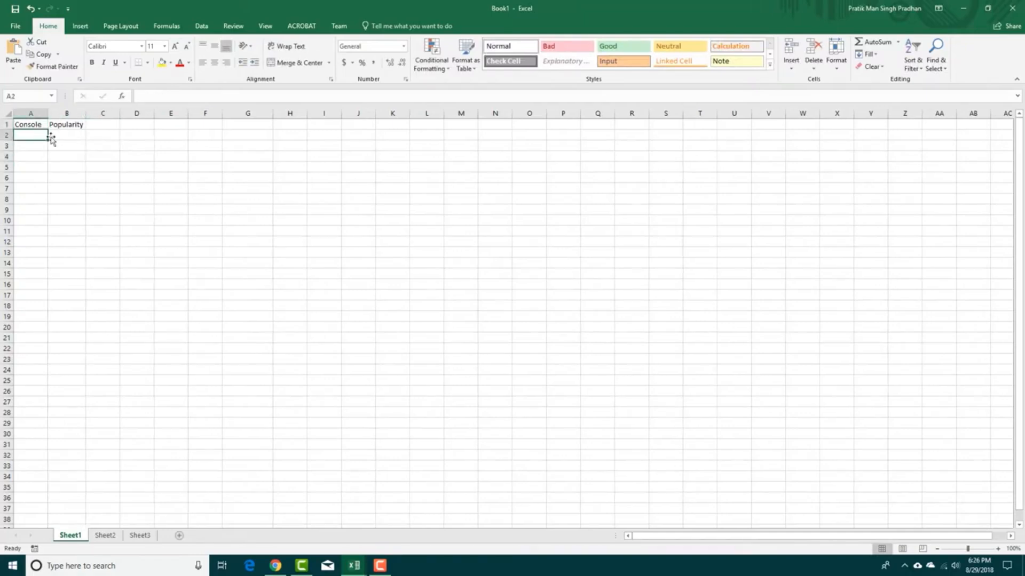
text(Nintendo)
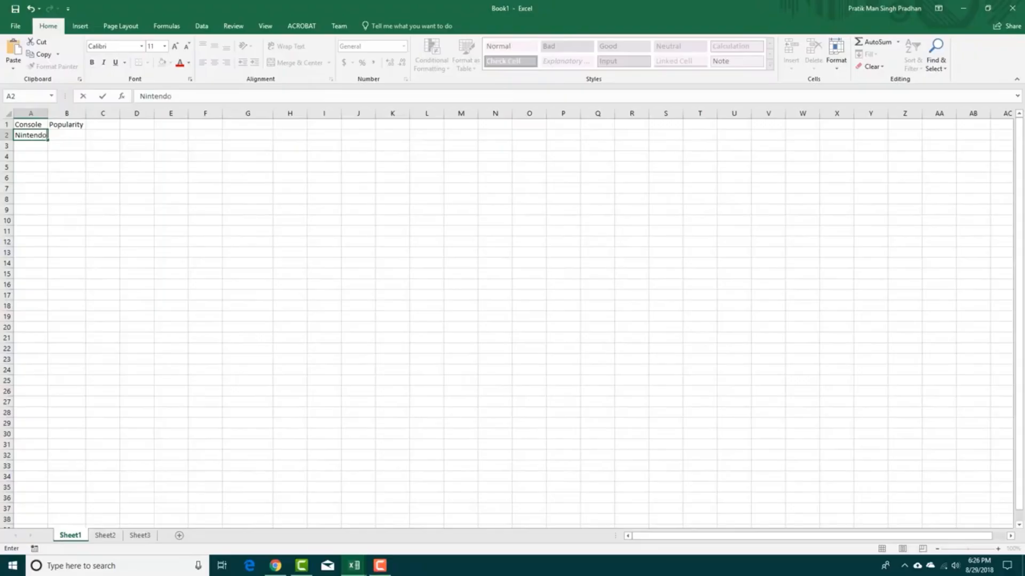
click(44, 150)
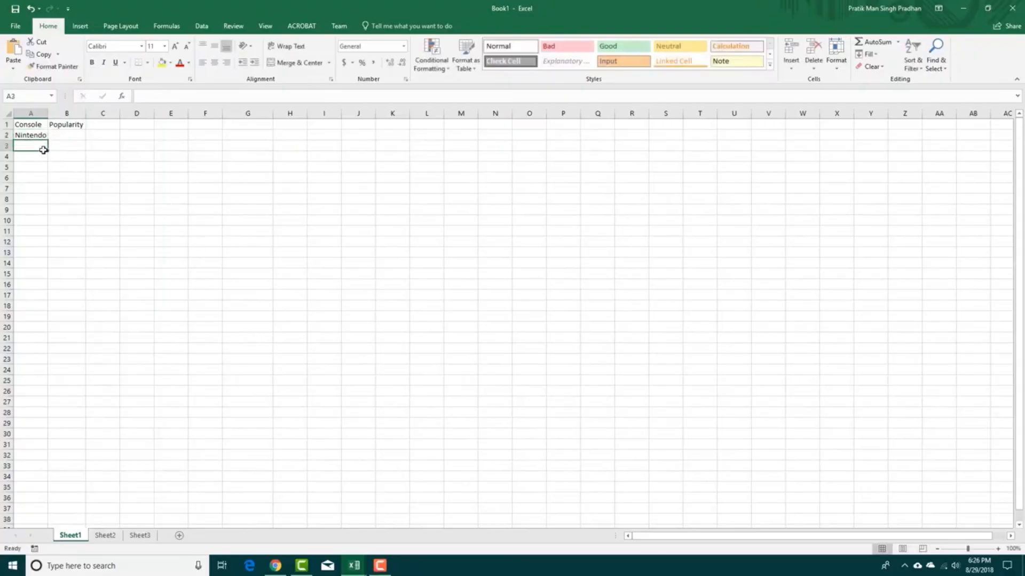
text(Sony)
key(Return)
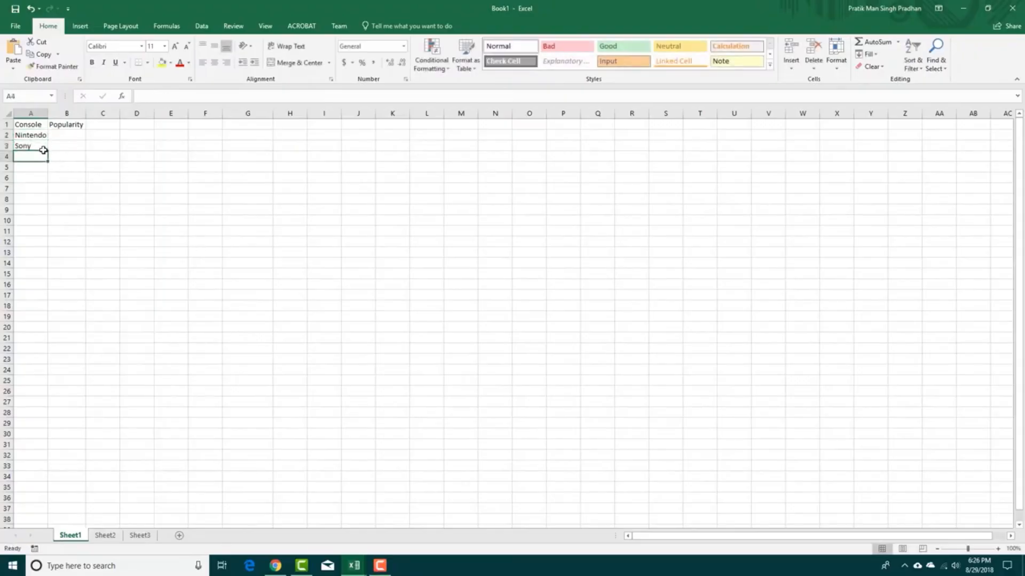
text(Microsoft)
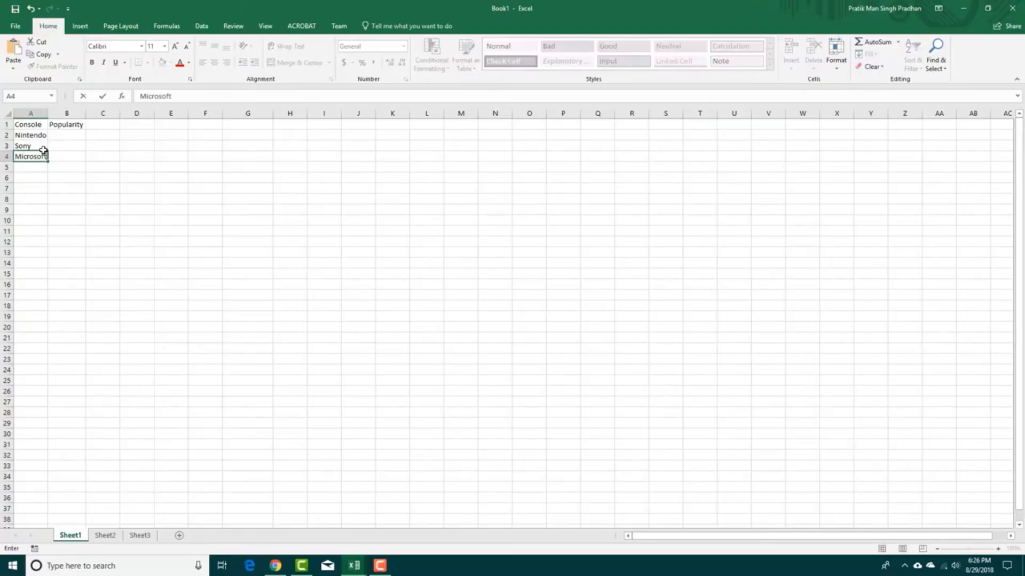
key(Tab)
Step: Fill in the Popularity column with High for Nintendo, Very High for Sony and Normal for Microsoft
key(Up)
key(Up)
text(High)
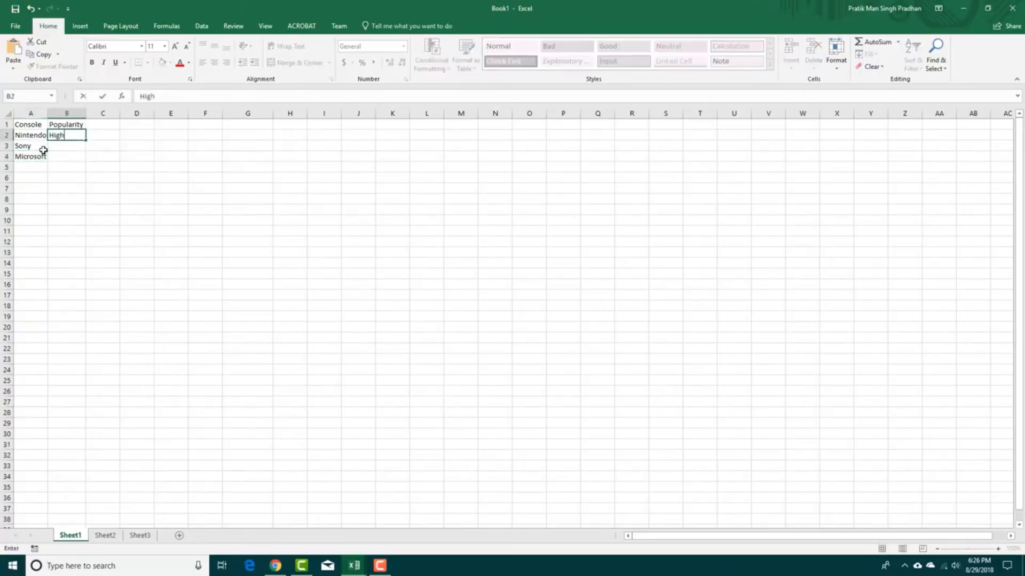
key(Return)
text(Very High)
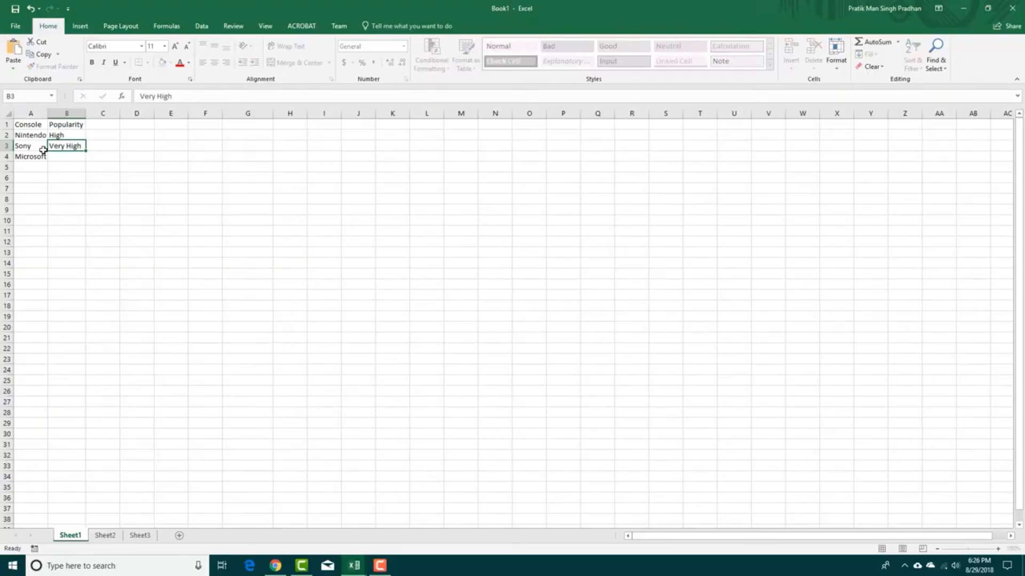
key(Return)
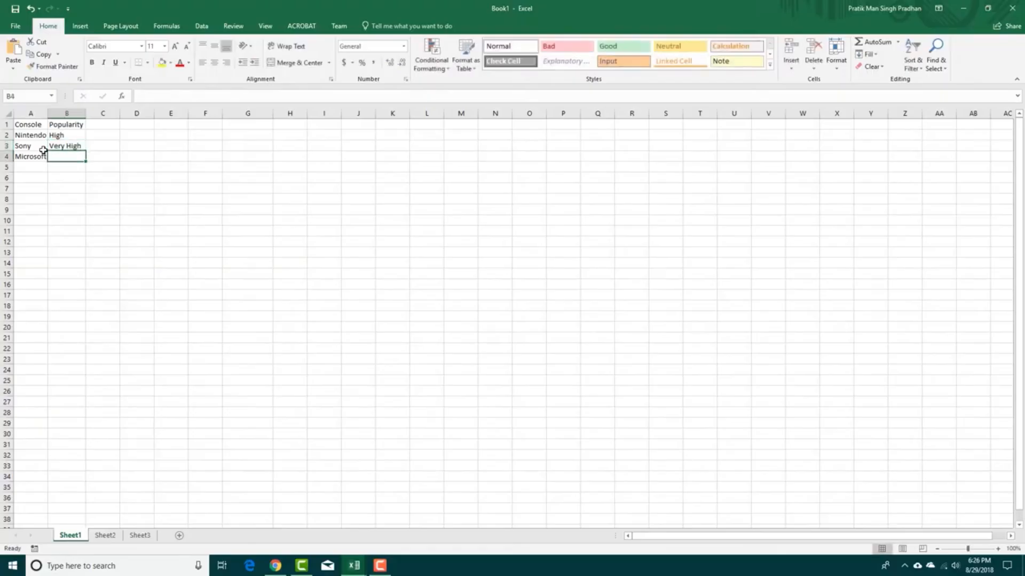
text(Normal)
click(176, 173)
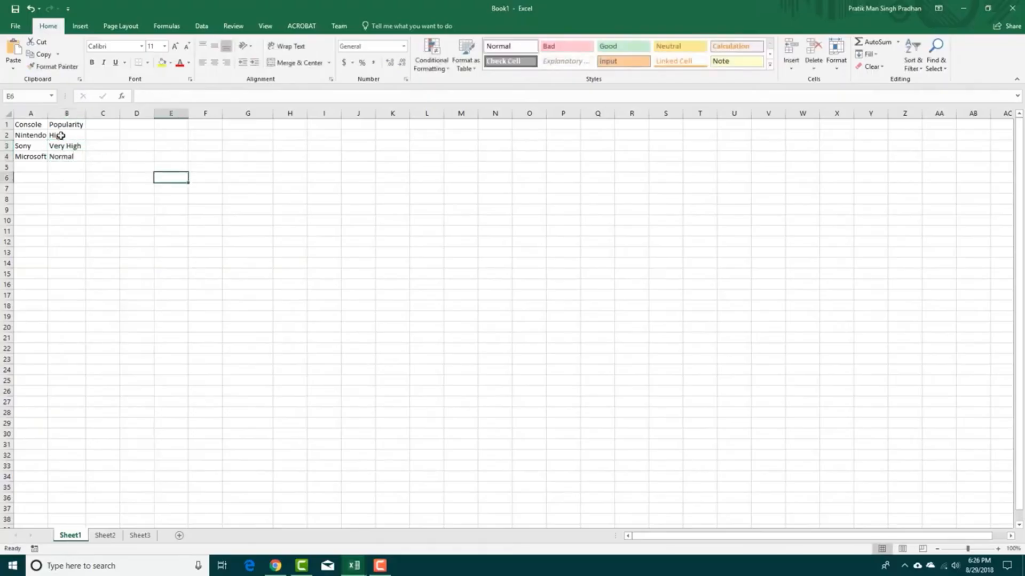
Step: Make the Console and Popularity headings in A1:B1 bold
drag(64, 125, 29, 125)
click(92, 63)
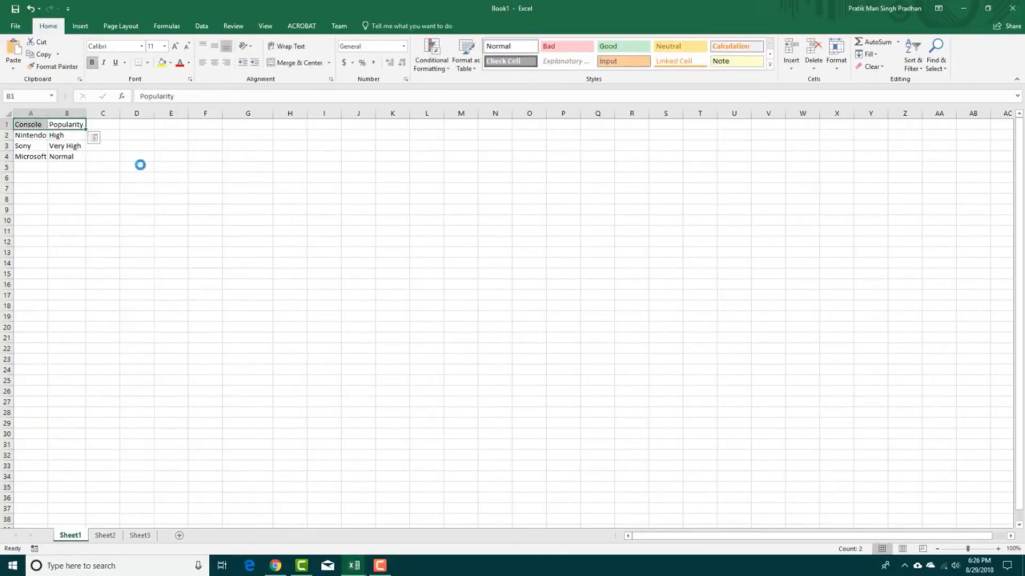
click(137, 177)
Step: Look over the Popularity entries and the worksheet's row numbers and column letters
click(64, 135)
click(126, 187)
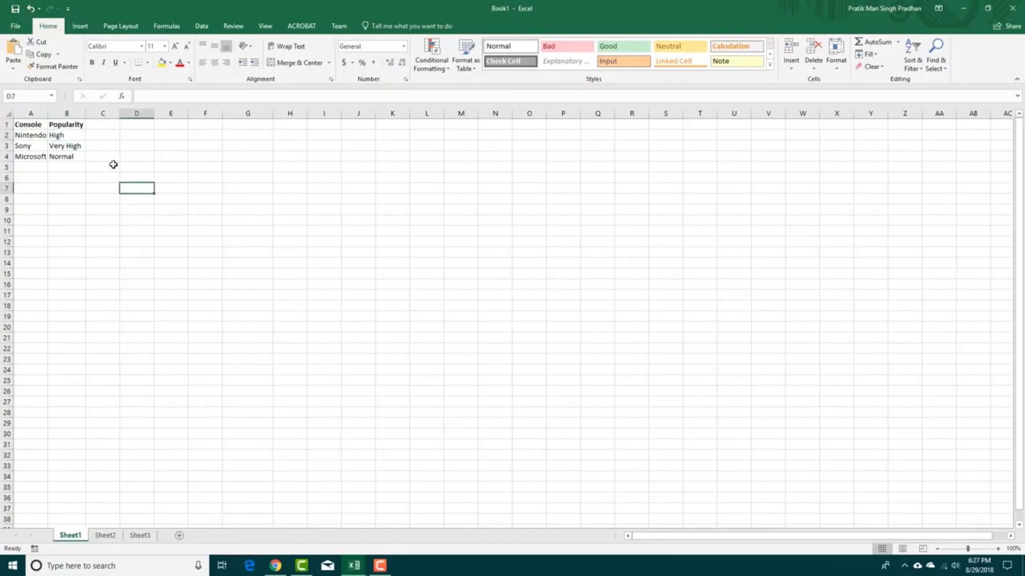
mouse_move(104, 186)
mouse_down()
mouse_move(24, 125)
mouse_move(102, 189)
mouse_up()
click(68, 143)
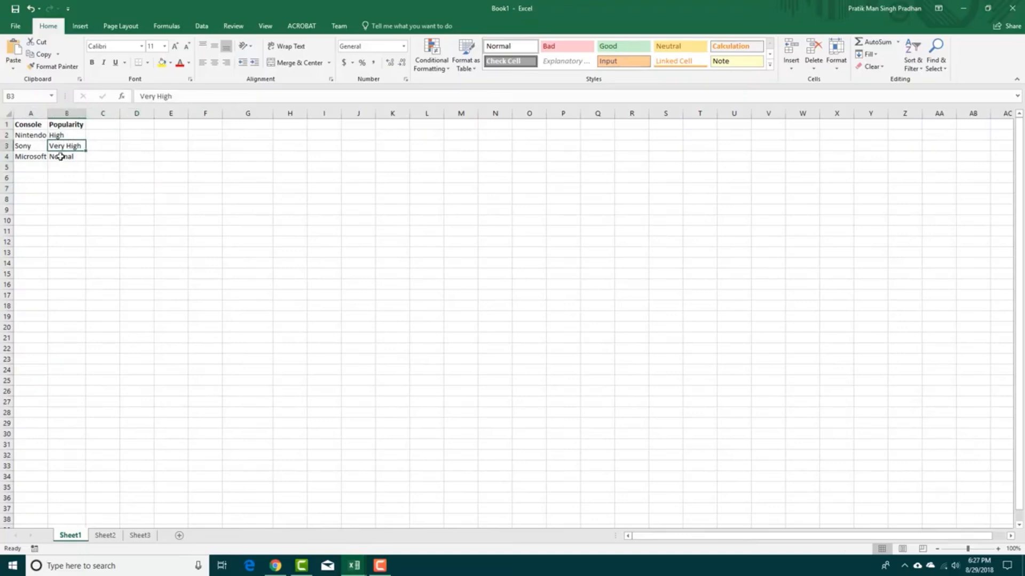
click(62, 156)
click(134, 217)
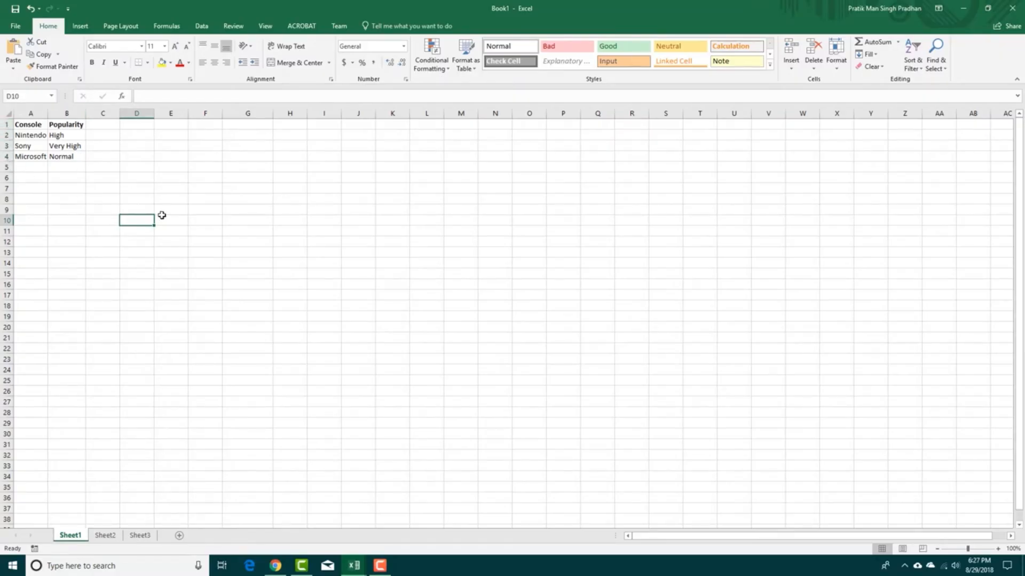
scroll(68, 281, down, 8)
scroll(68, 281, down, 5)
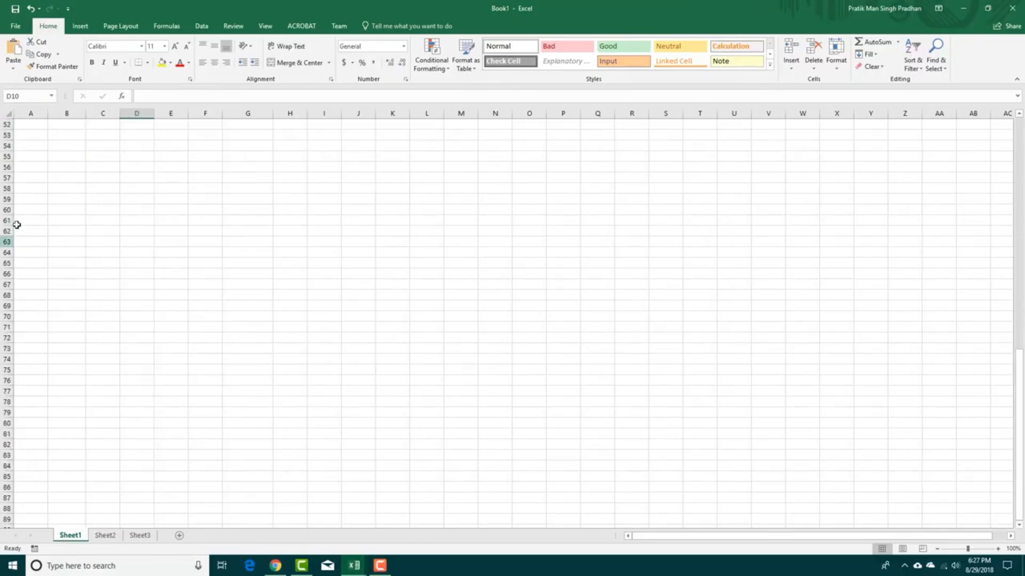
scroll(40, 239, up, 6)
scroll(40, 238, up, 7)
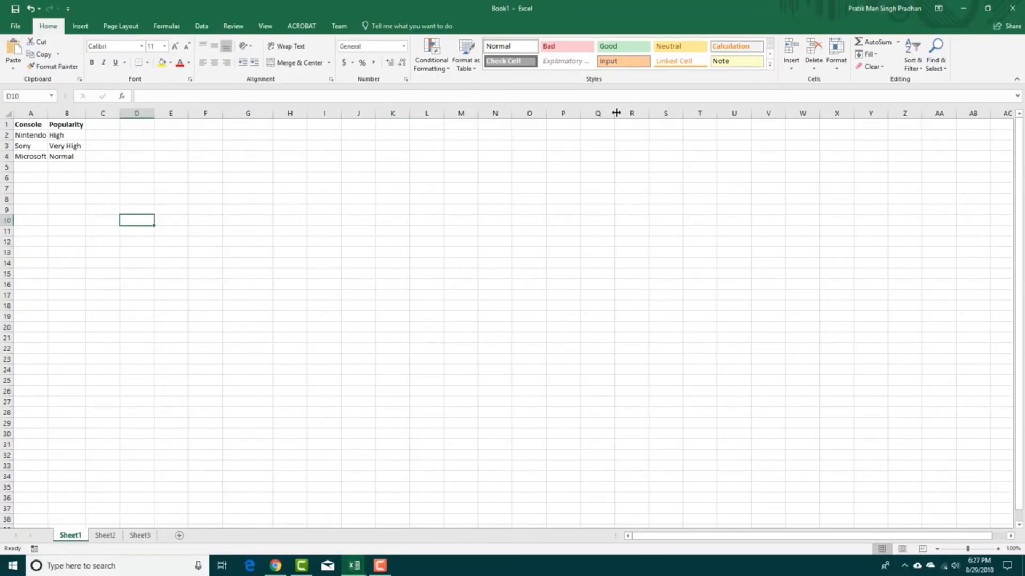
drag(692, 535, 749, 533)
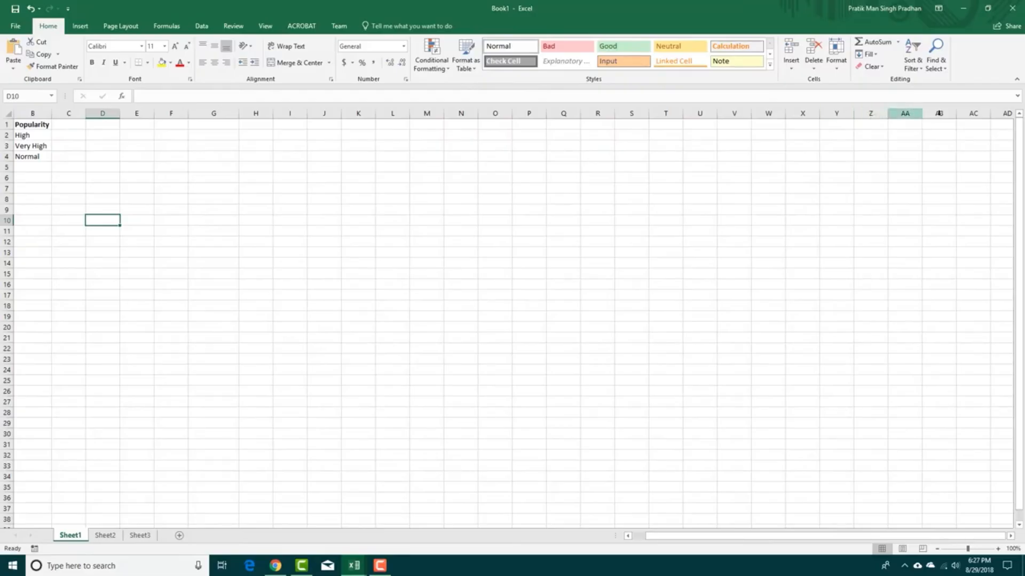
Step: Compare what the formula bar shows for cells F7, B2 and F5
click(164, 190)
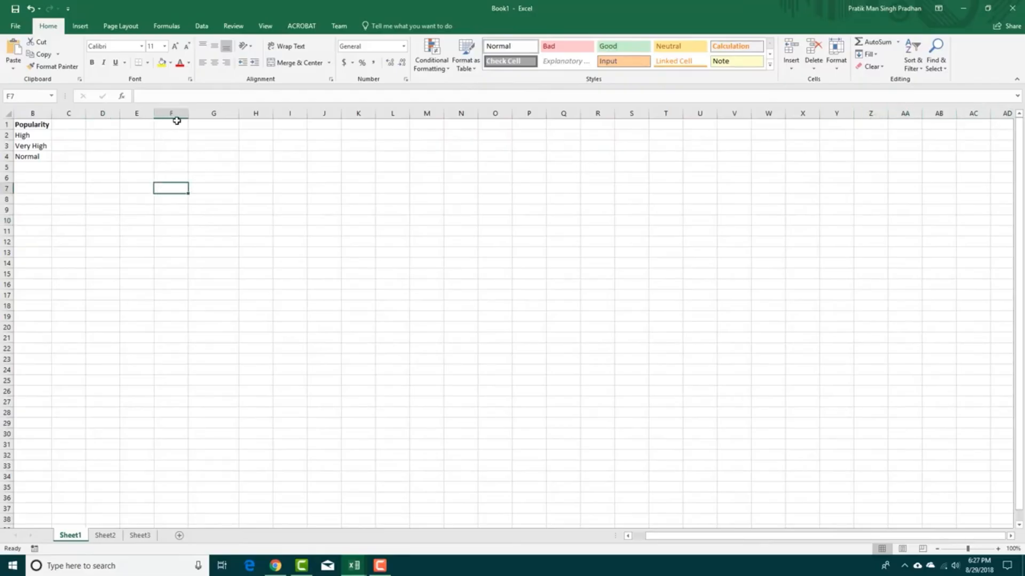
click(174, 95)
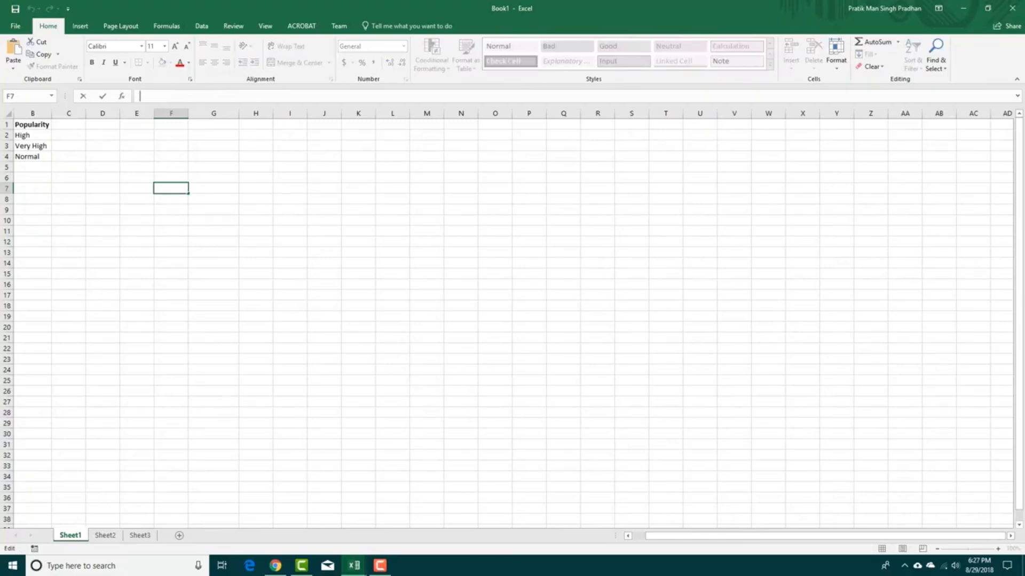
drag(674, 536, 659, 537)
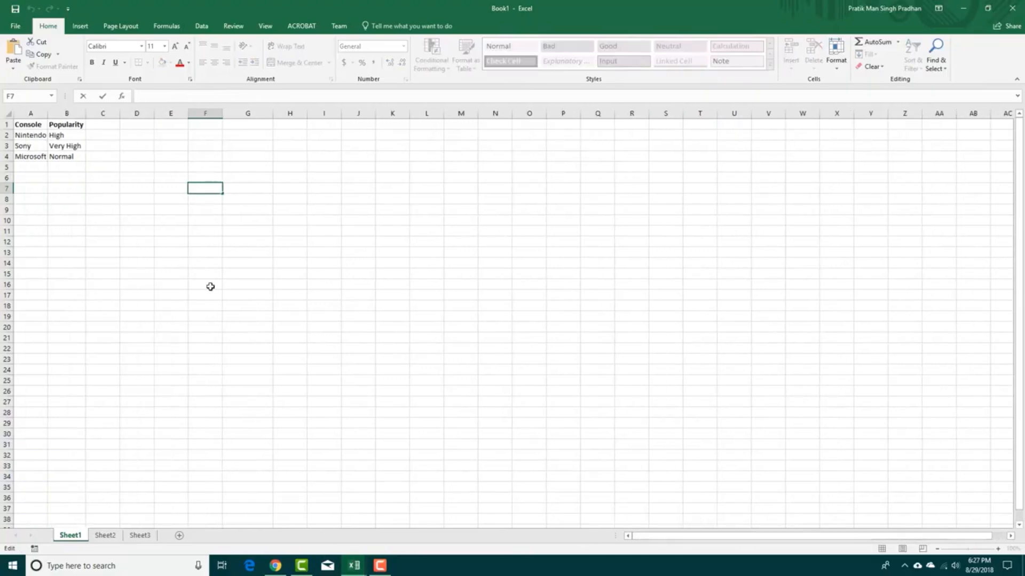
click(83, 136)
click(161, 95)
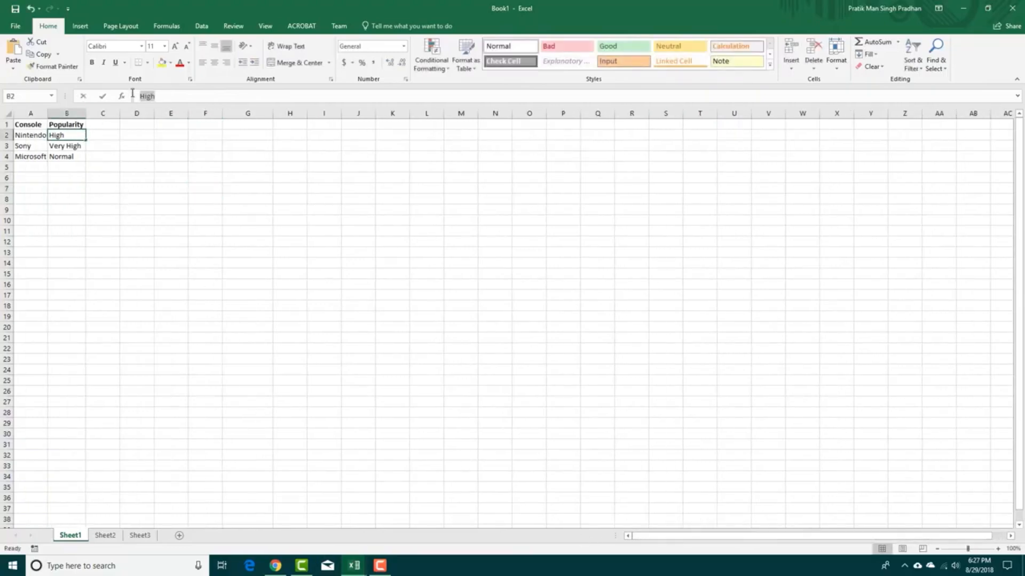
click(203, 166)
click(160, 97)
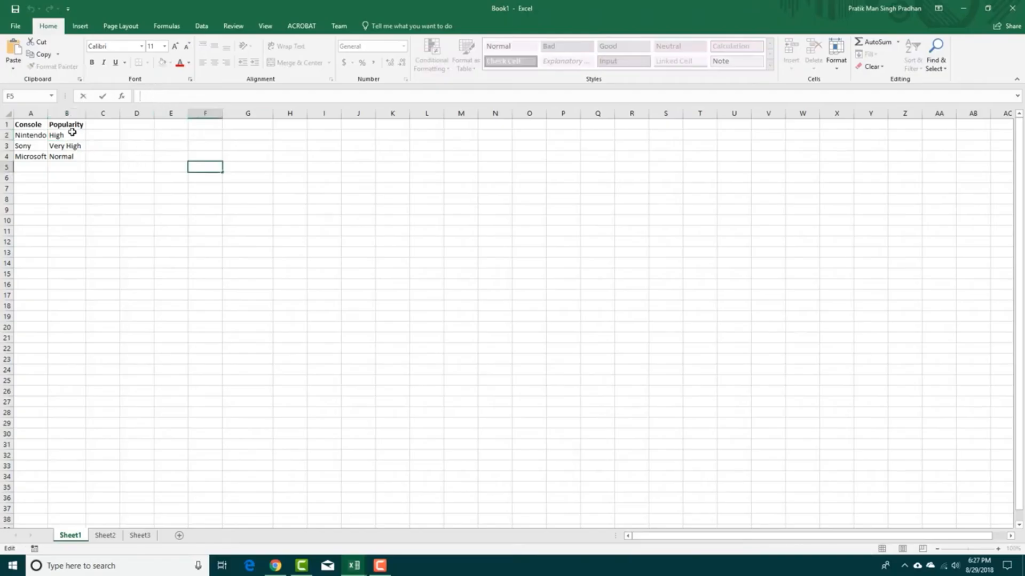
Step: Format the headings in A1:B1 as italic and underlined with a red font colour
drag(71, 128, 29, 124)
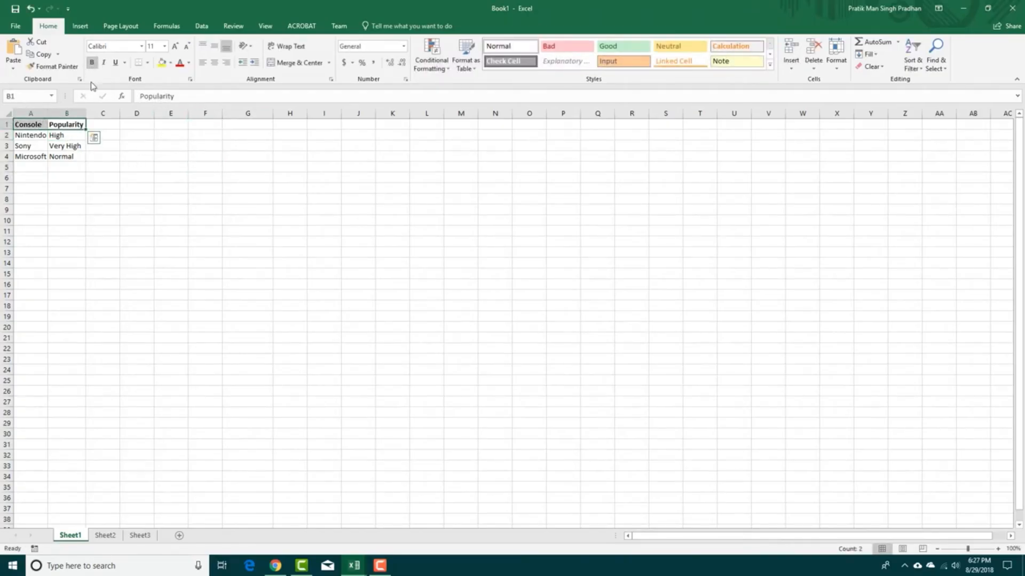
click(103, 62)
click(116, 63)
click(180, 62)
click(171, 176)
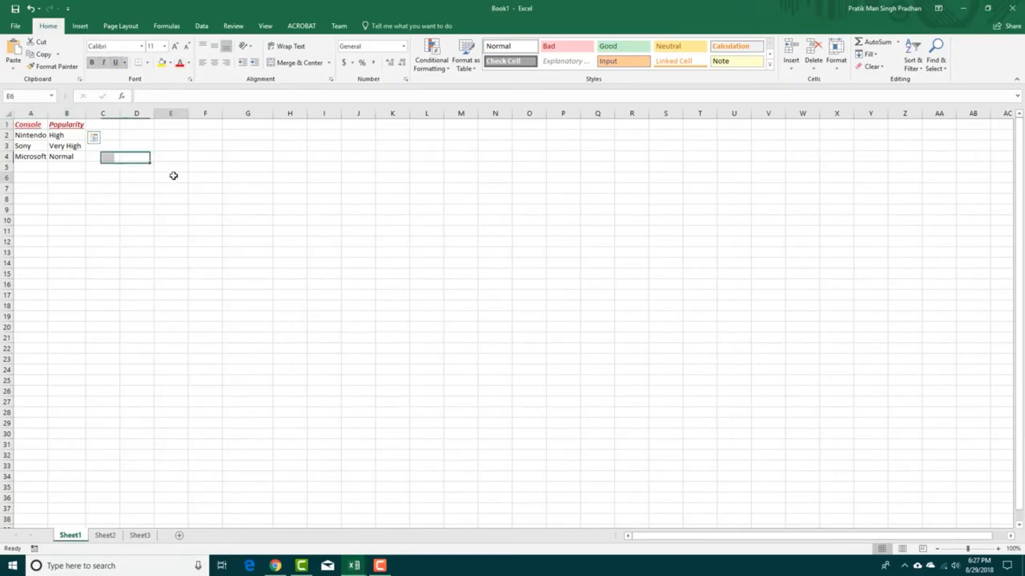
Step: Apply the Input style and then the Linked Cell style to the headings in A1:B1
drag(55, 124, 27, 125)
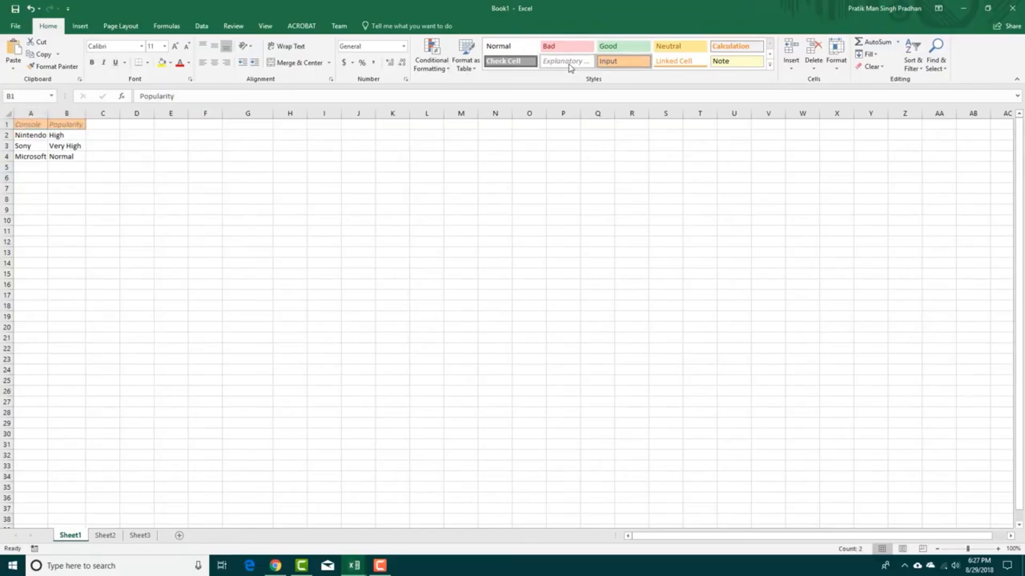
click(681, 60)
click(234, 187)
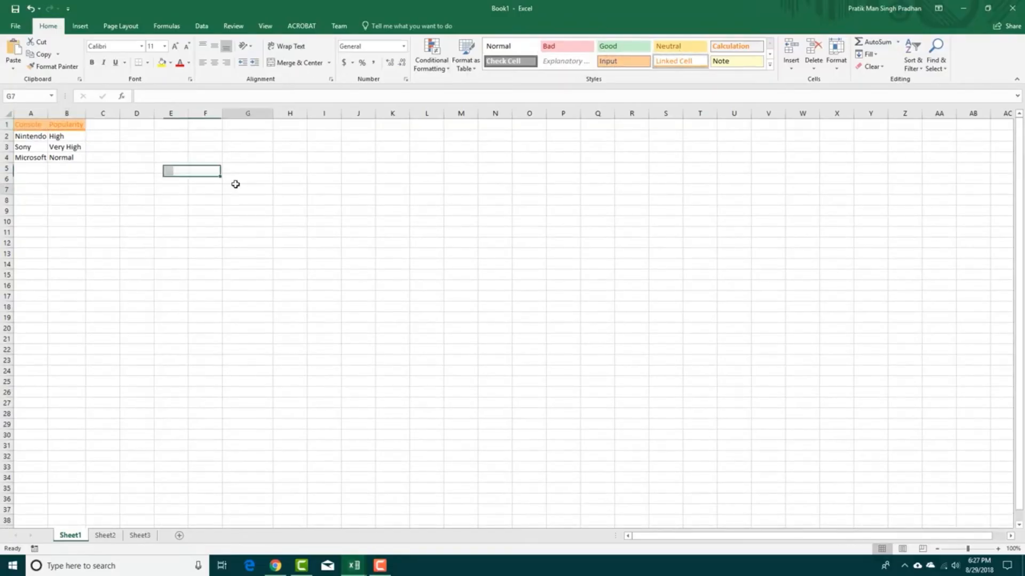
drag(75, 124, 27, 124)
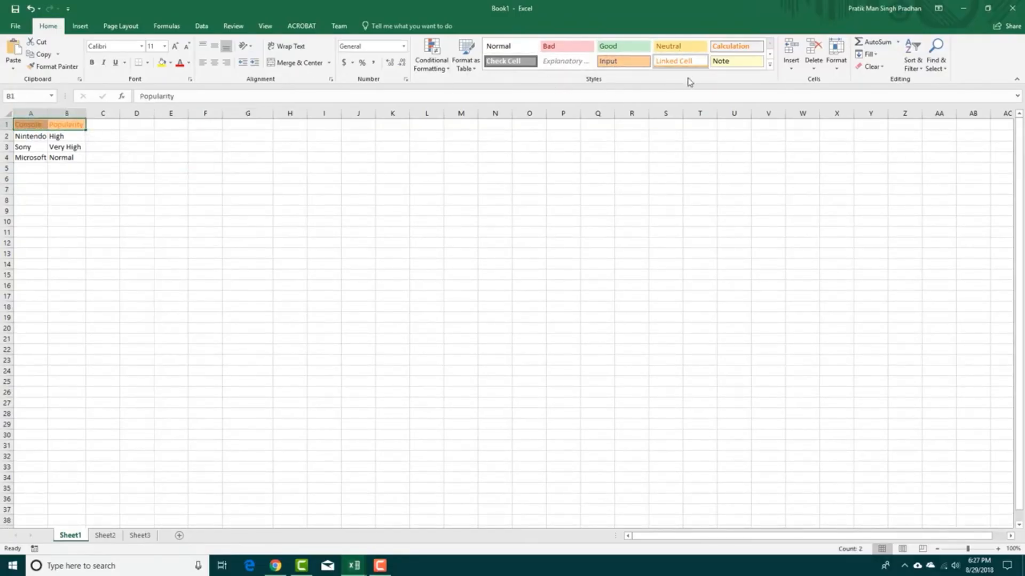
click(345, 187)
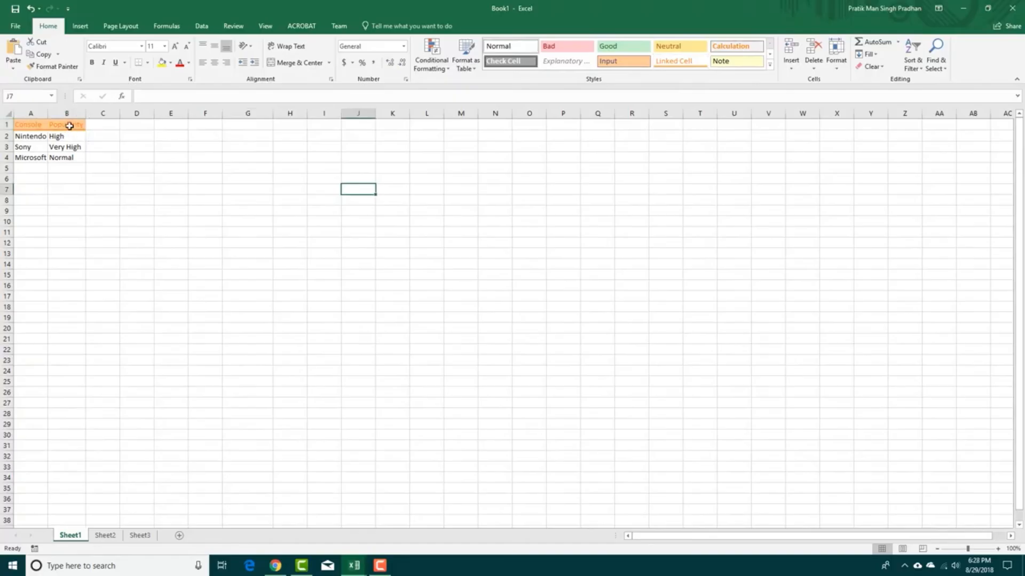
Step: Restyle the headings in A1:B1 with the Bad and Explanatory Text cell styles
drag(68, 124, 27, 124)
click(565, 61)
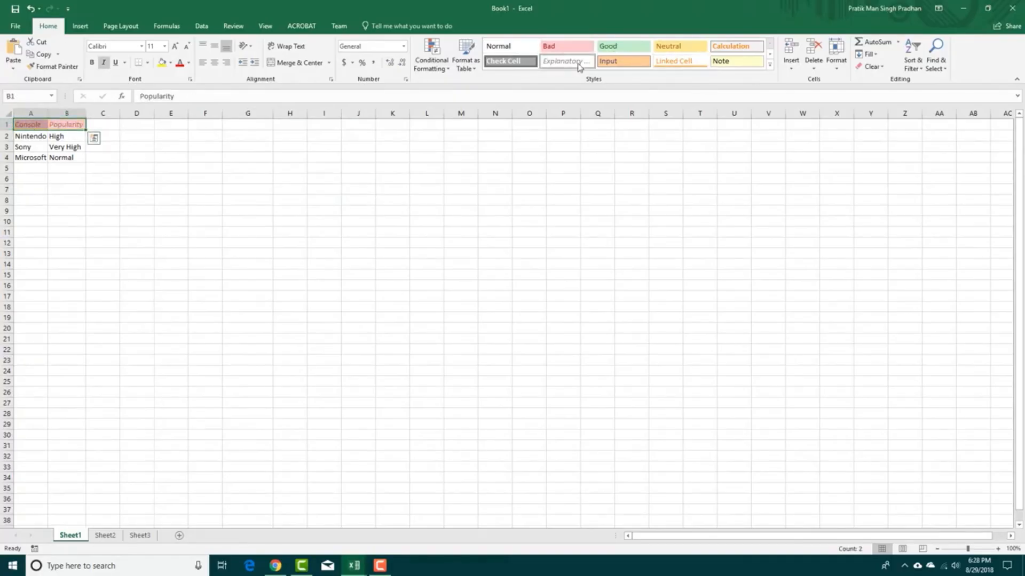
click(512, 152)
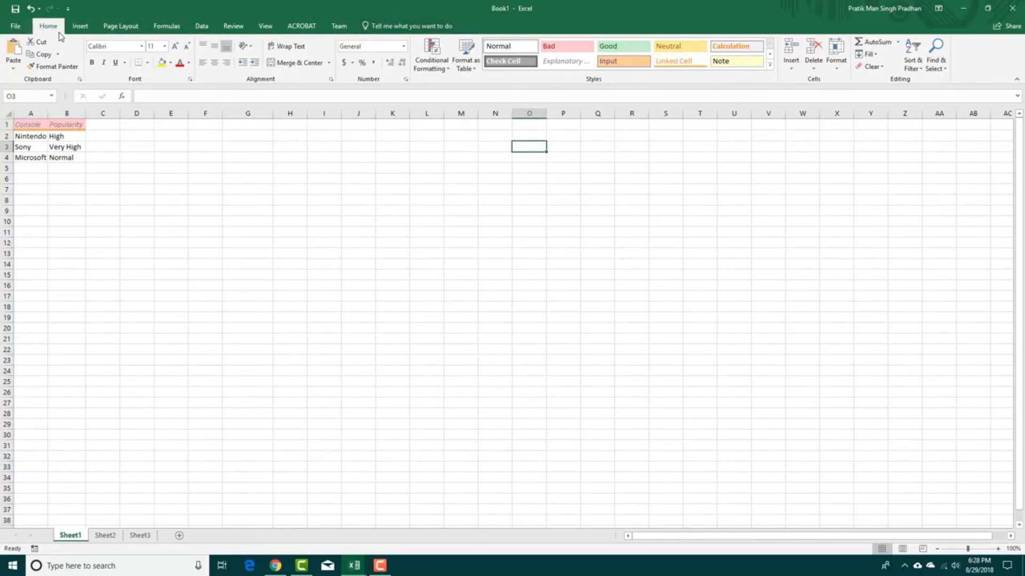
Step: Look through the command groups for inserting objects, page layout, formulas, data, reviewing and worksheet views
click(77, 33)
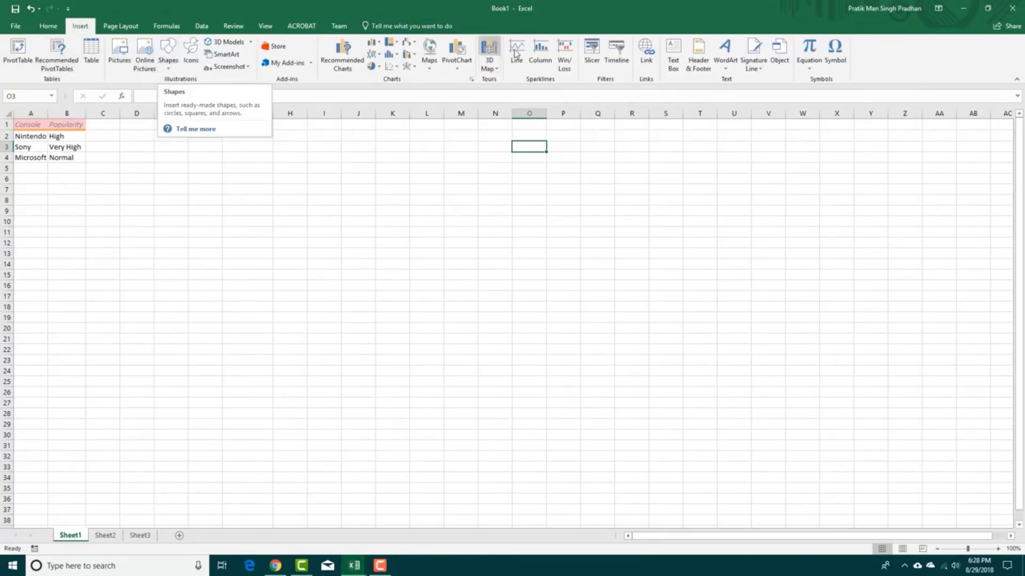
click(138, 26)
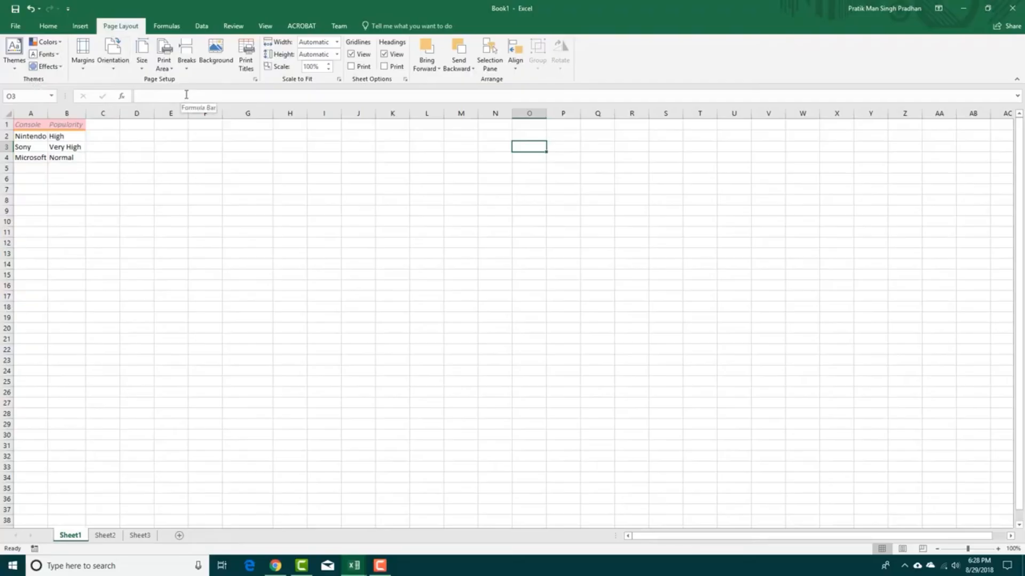
click(172, 28)
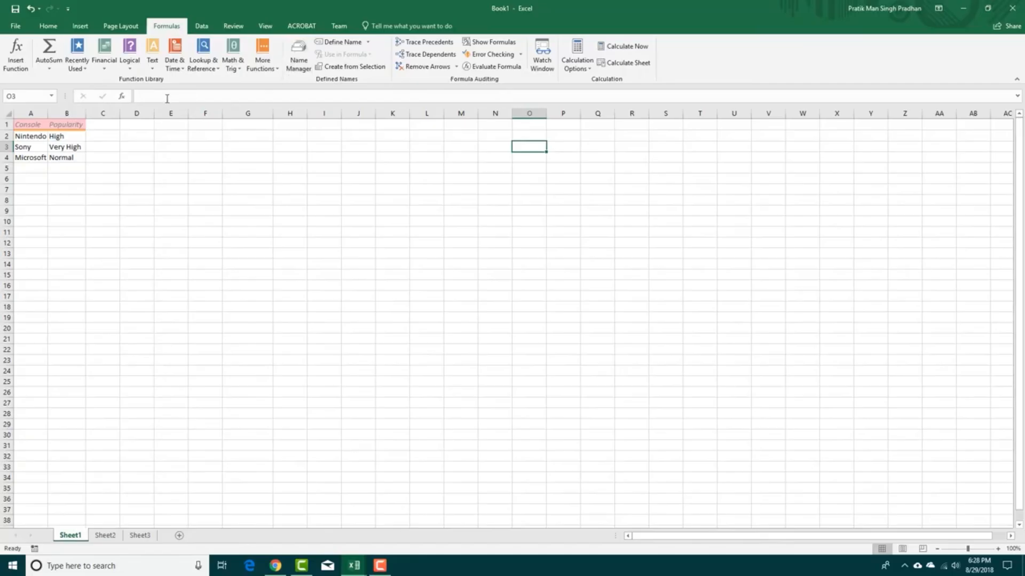
click(201, 26)
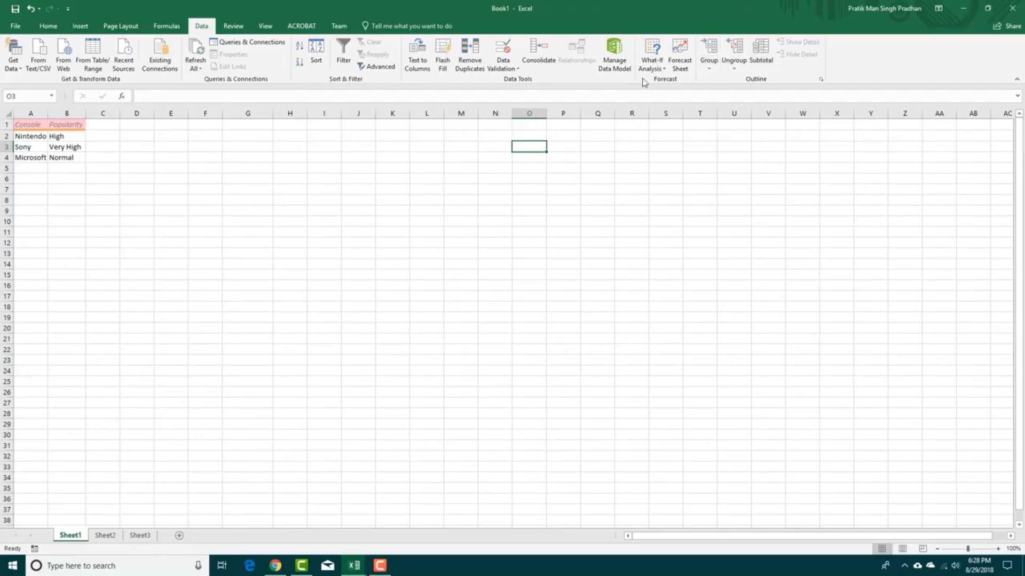
click(238, 29)
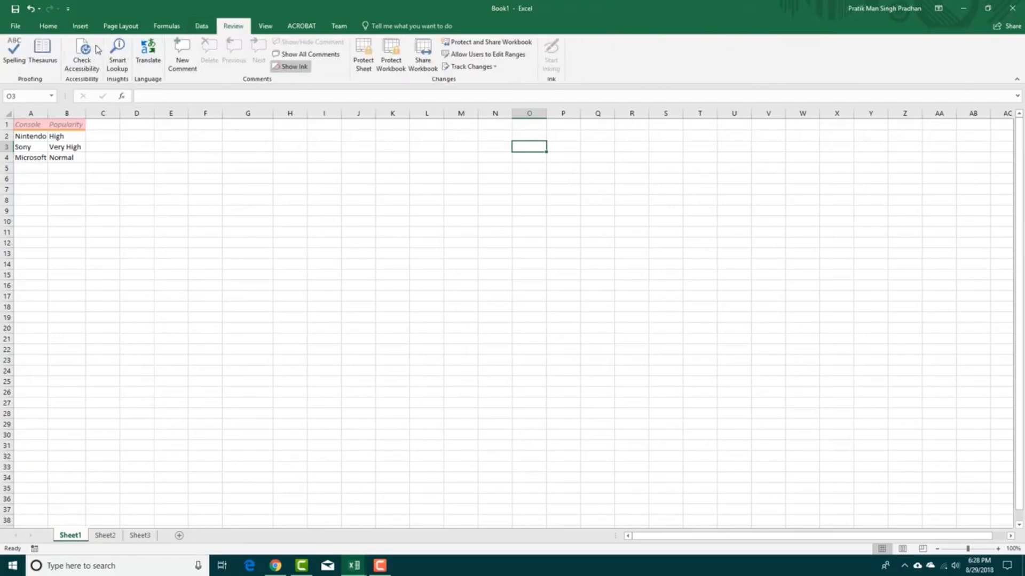
click(267, 28)
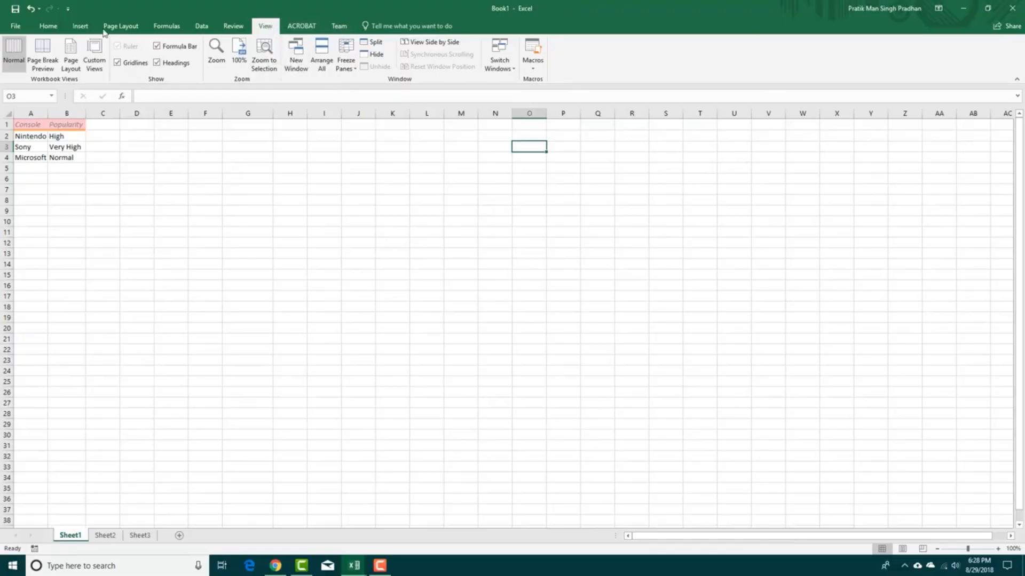
Step: View the workbook's file information and file commands, and return to the worksheet
click(16, 26)
click(27, 27)
click(15, 25)
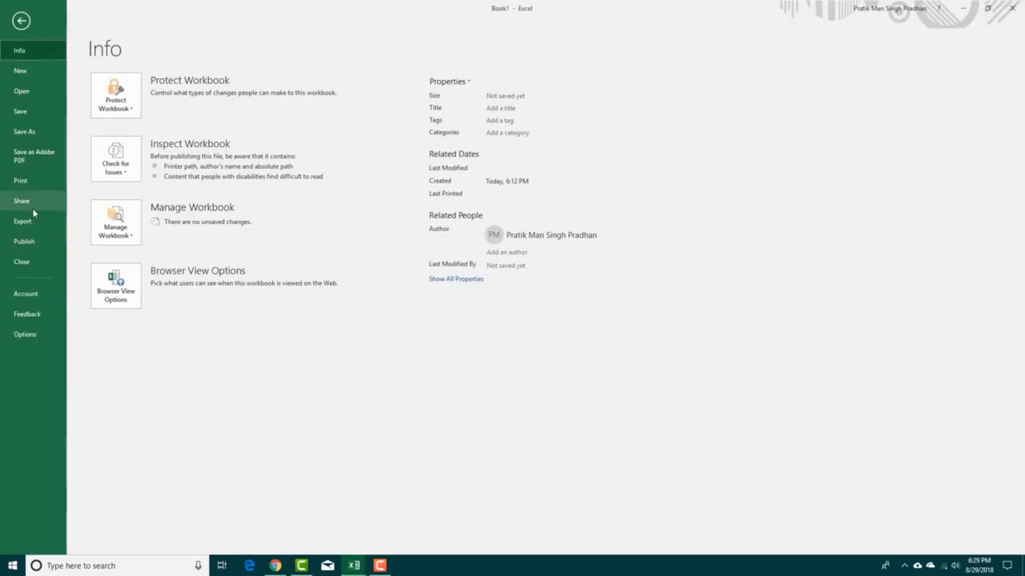
click(21, 20)
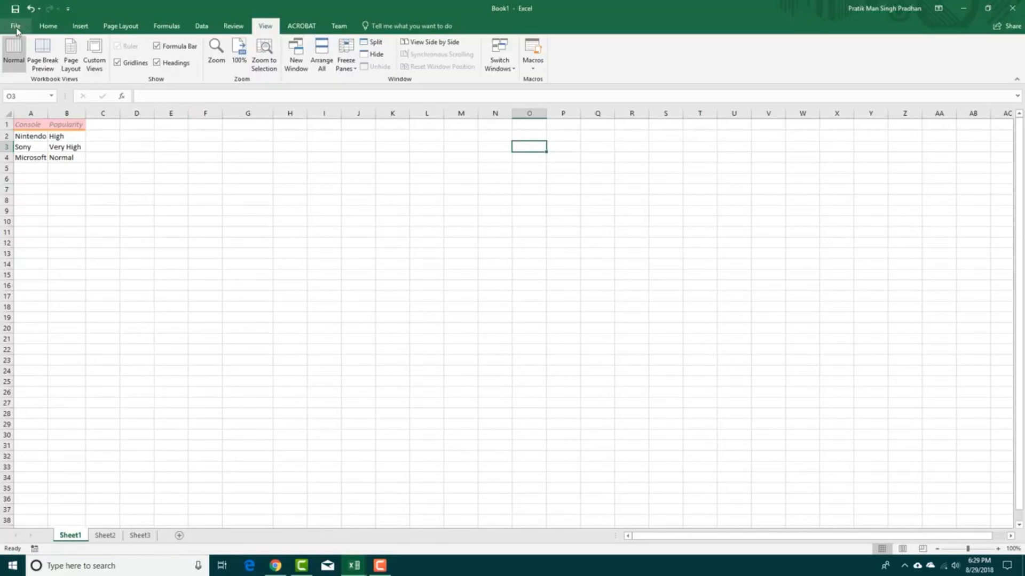
click(150, 198)
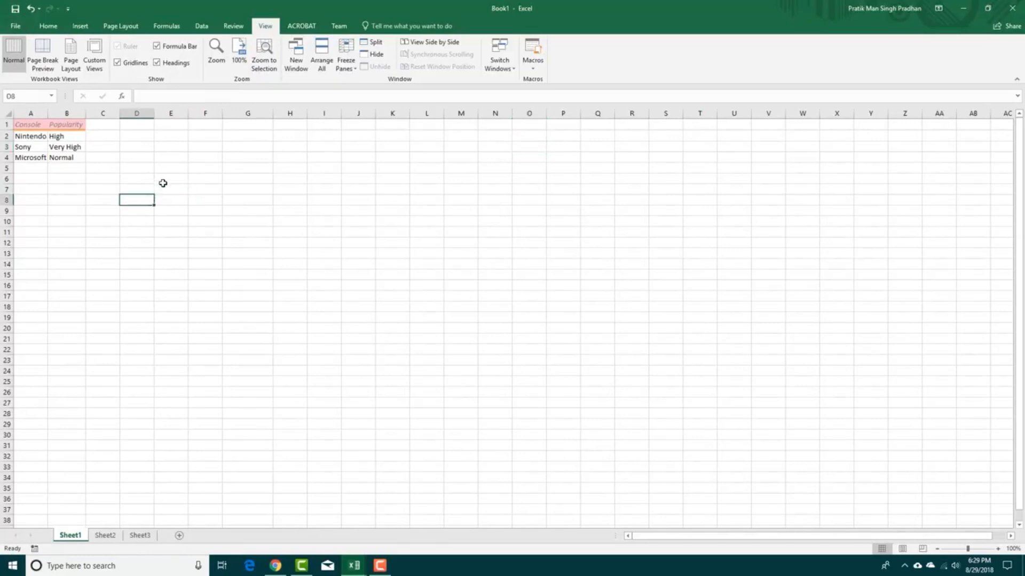
click(163, 180)
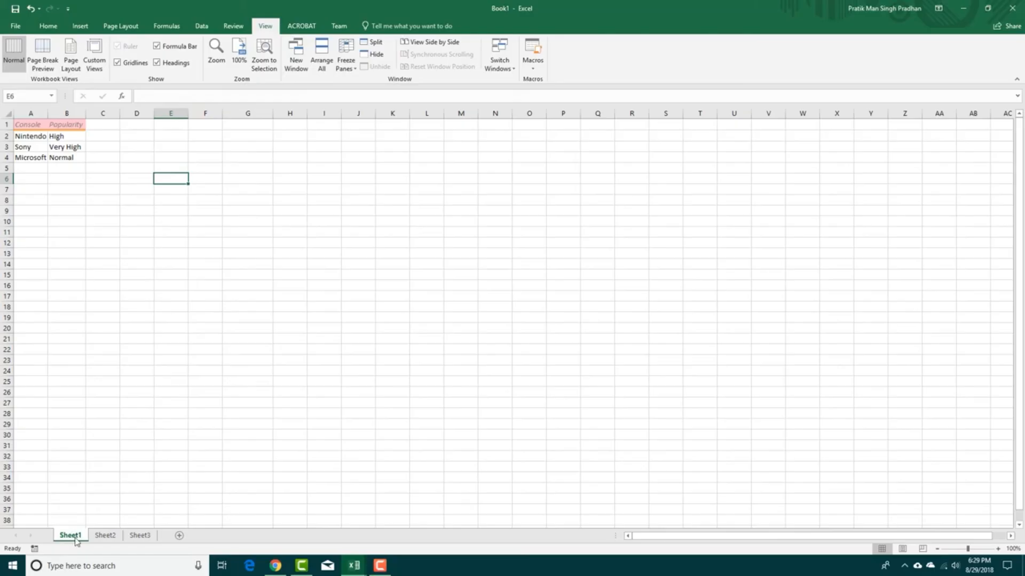
Step: Look at Sheet2 and Sheet3, add a new worksheet after them and go back to Sheet1
click(105, 537)
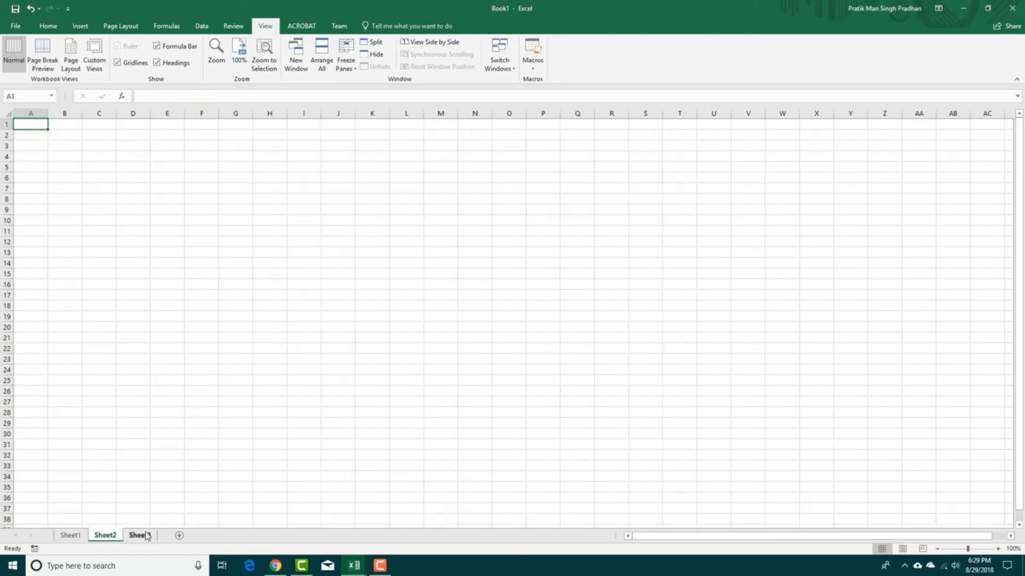
click(140, 536)
click(210, 536)
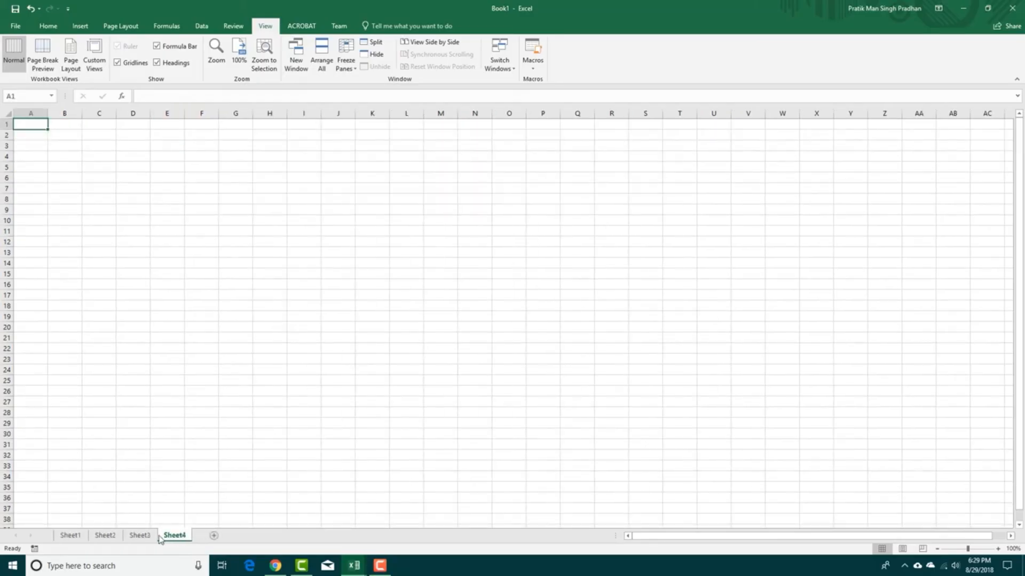
click(67, 537)
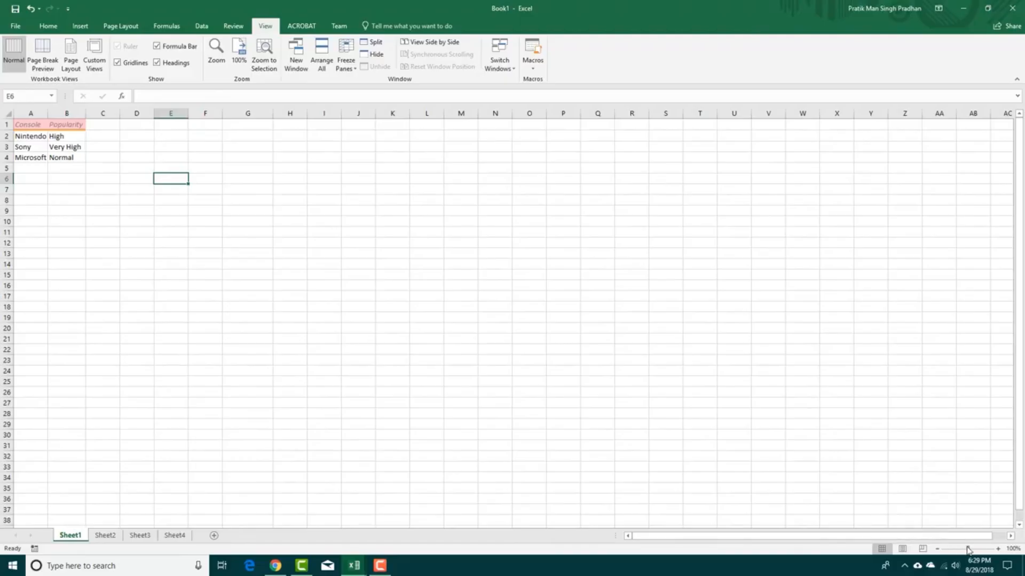
Step: Zoom Sheet1 out to 86%
mouse_move(967, 548)
mouse_down()
mouse_move(980, 549)
mouse_move(963, 549)
mouse_up()
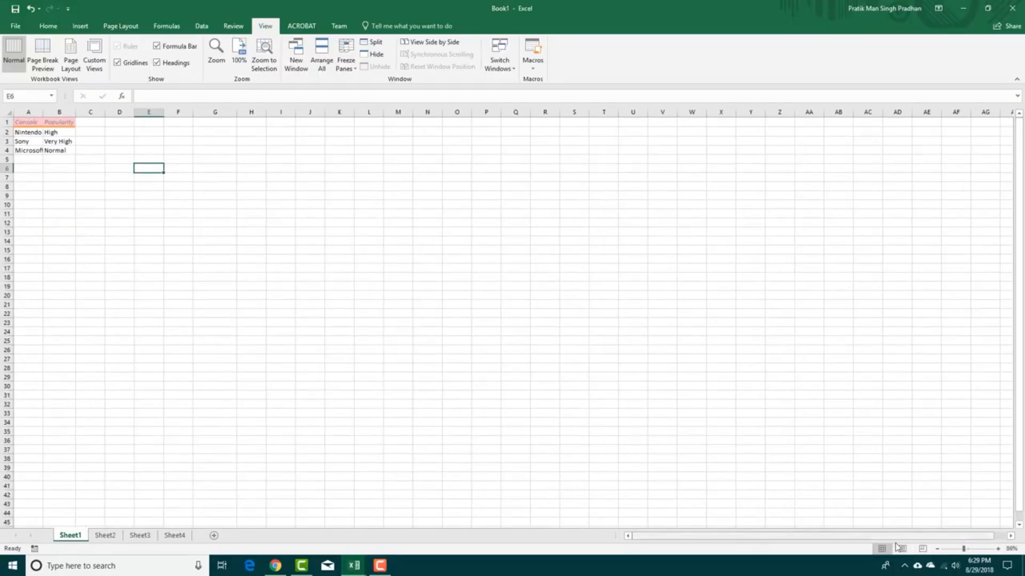
click(275, 203)
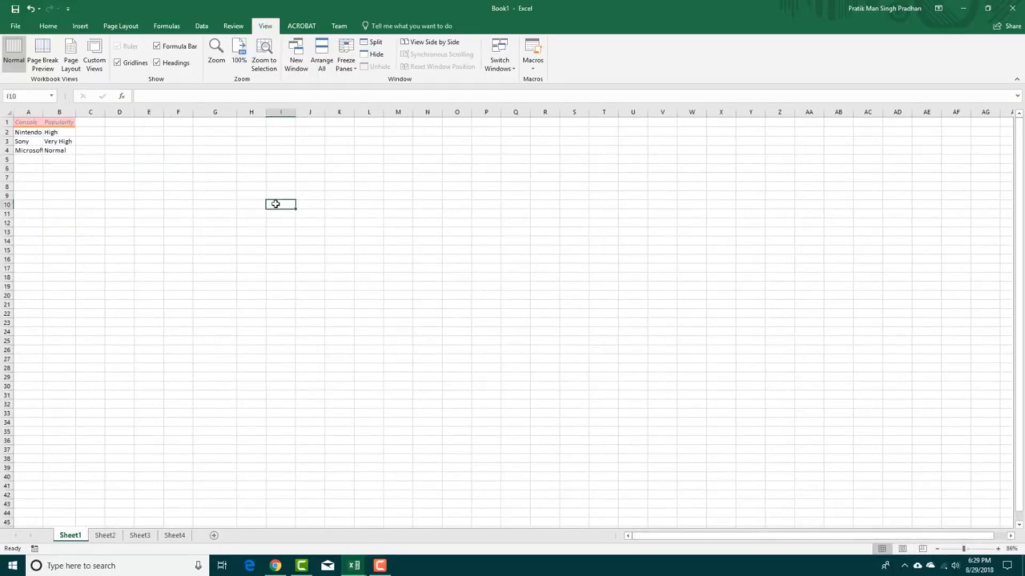